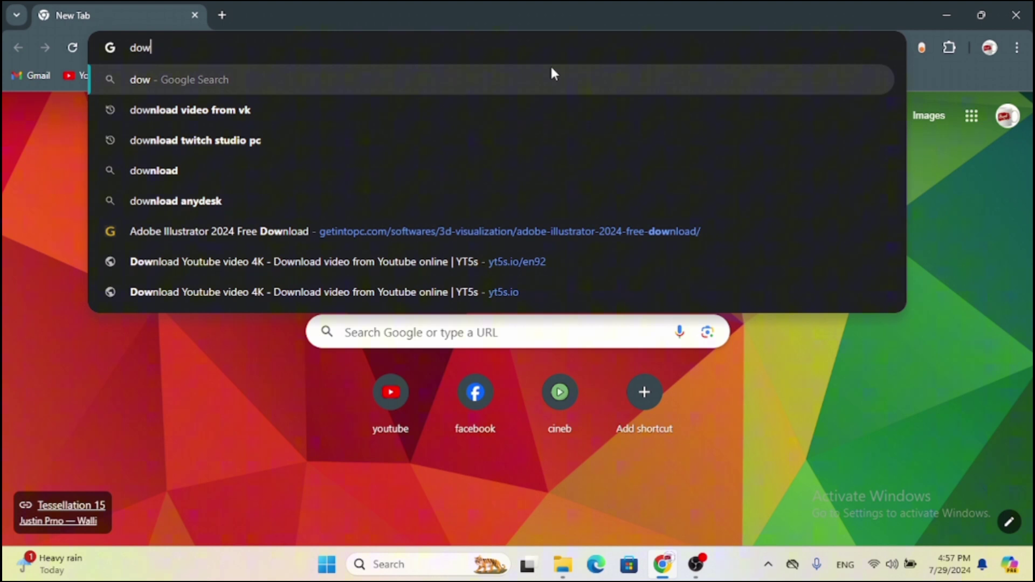
{"action": "type", "text": "nlo"}
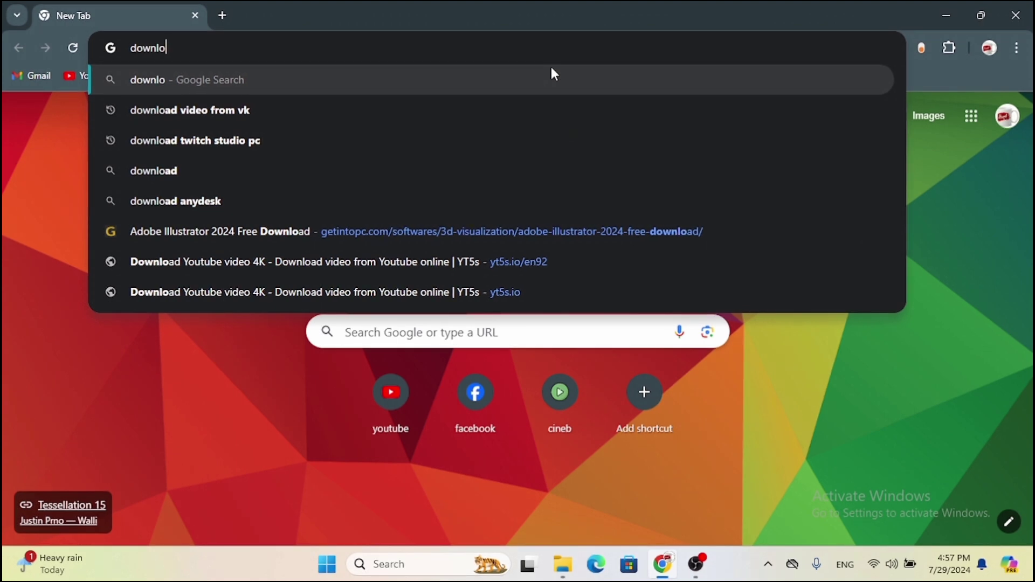
{"action": "type", "text": "ad h"}
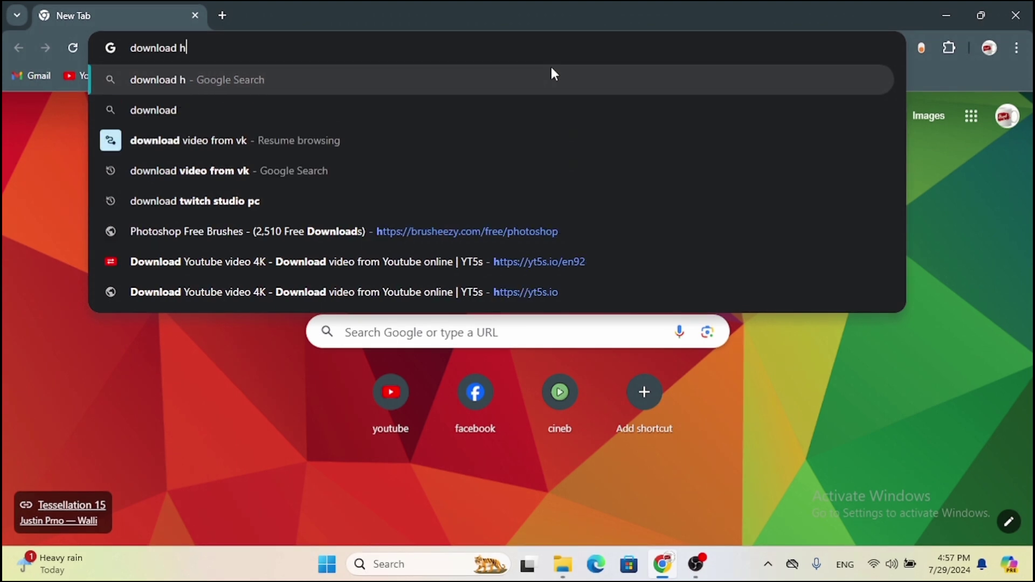
{"action": "type", "text": "am"}
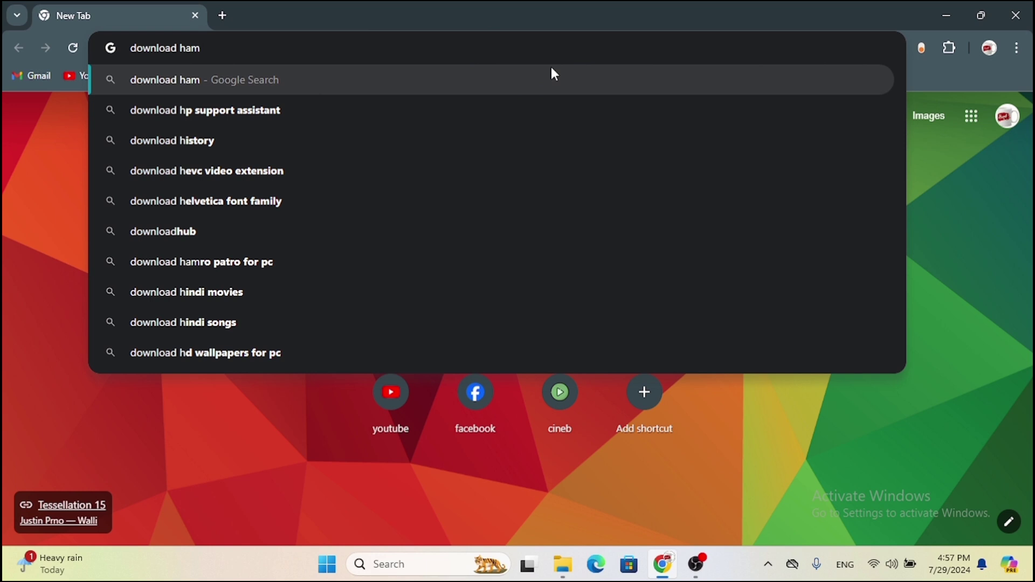
{"action": "type", "text": "s"}
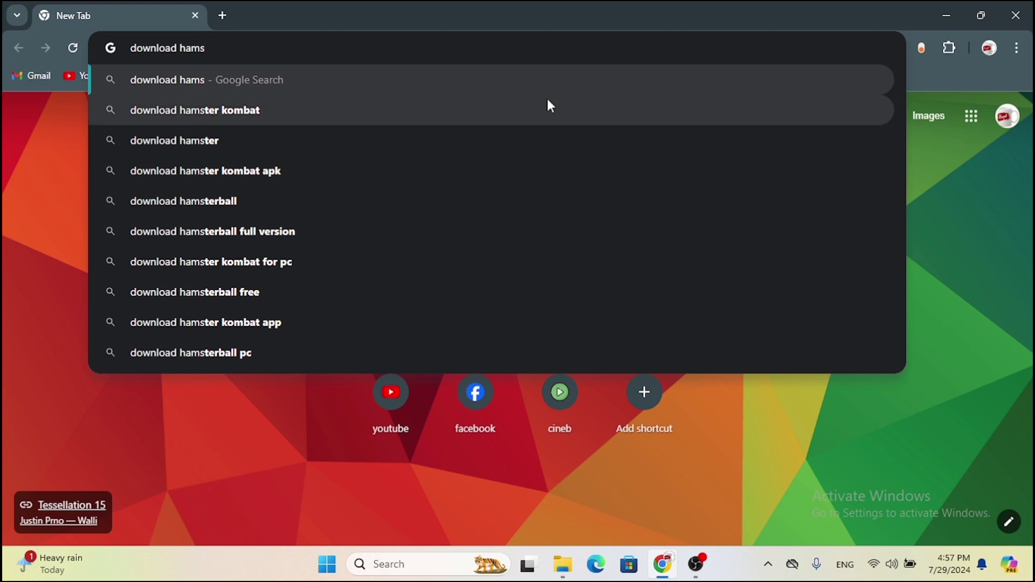
- Search Google for the 'download hamster kombat' suggestion
{"action": "key", "text": "Down"}
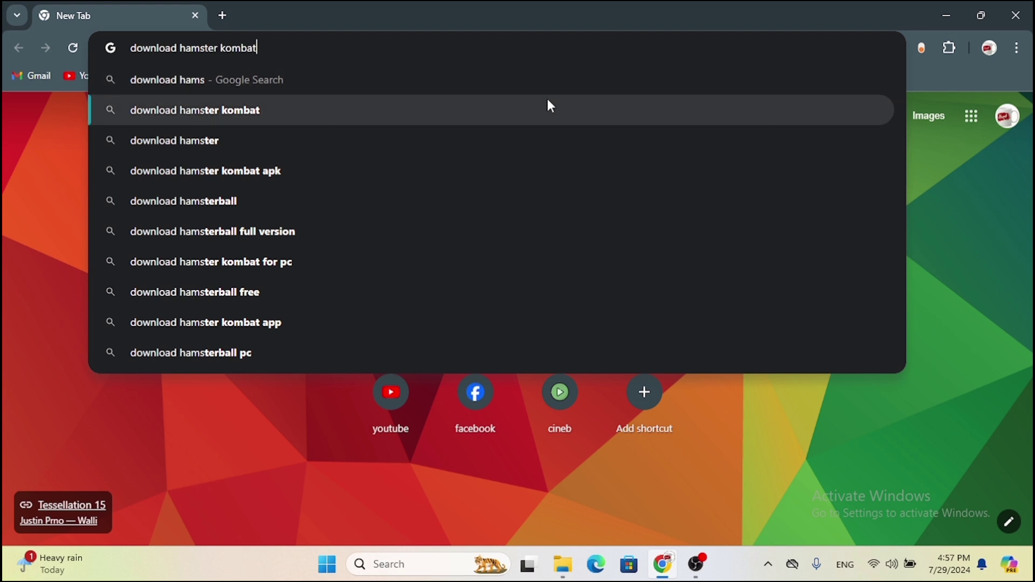
{"action": "key", "text": "Return"}
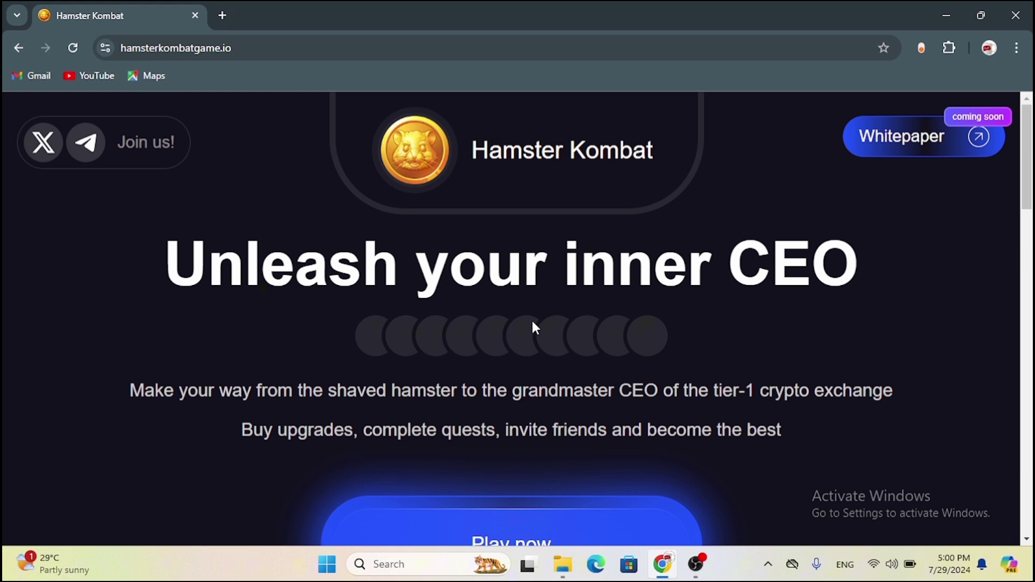
{"action": "scroll", "coordinate": [570, 356], "scroll_direction": "down", "scroll_amount": 10}
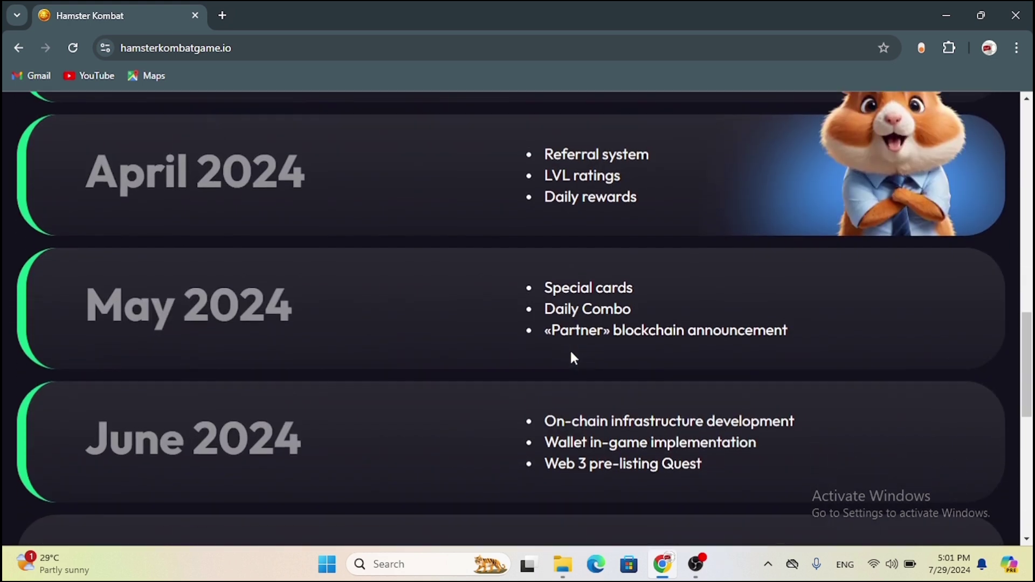
{"action": "scroll", "coordinate": [571, 355], "scroll_direction": "up", "scroll_amount": 10}
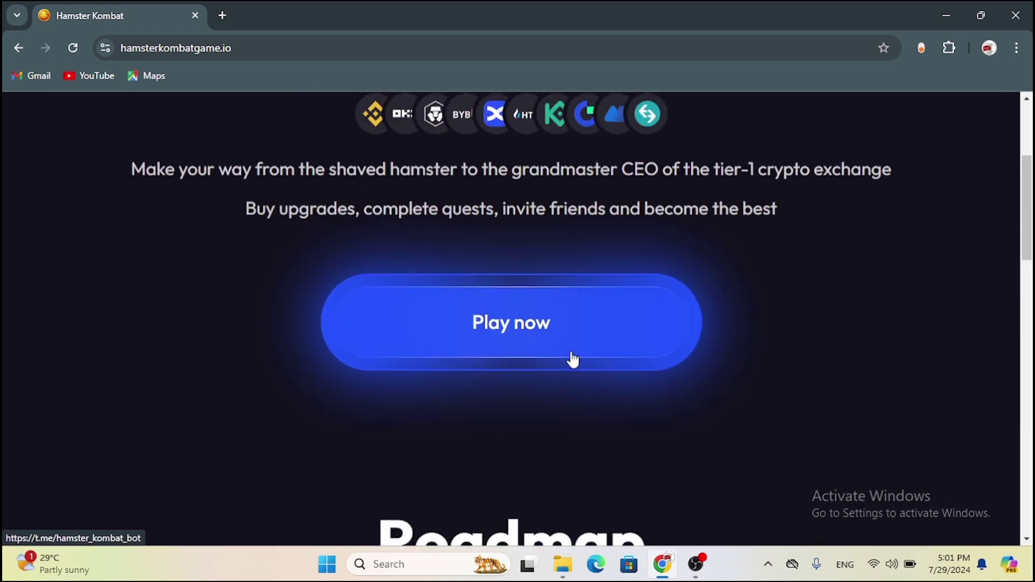